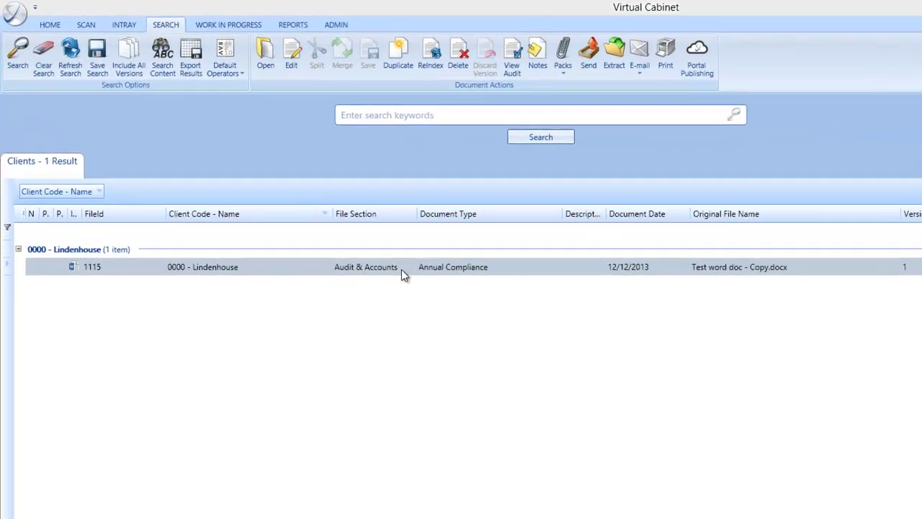
- Open the Lindenhouse Annual Compliance document for editing in Word and replace its first three paragraphs with blank lines
{"action": "left_click", "coordinate": [402, 269]}
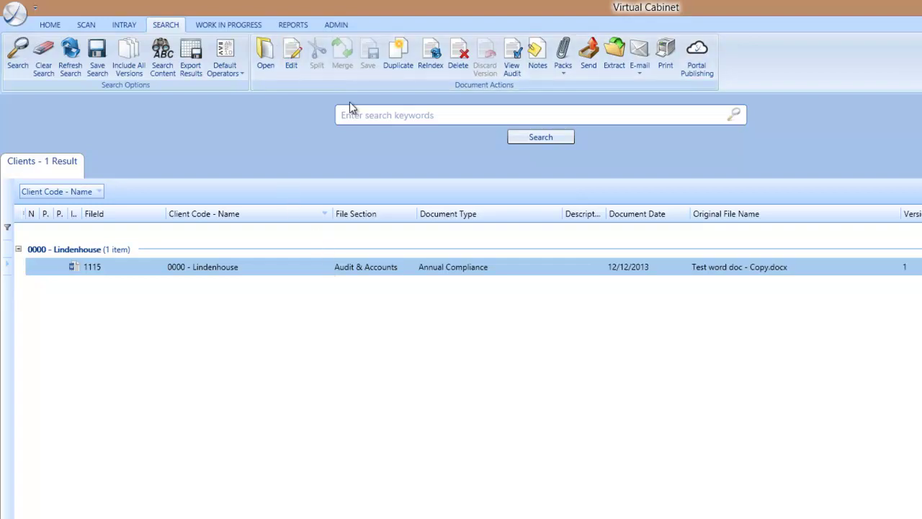
{"action": "left_click", "coordinate": [292, 54]}
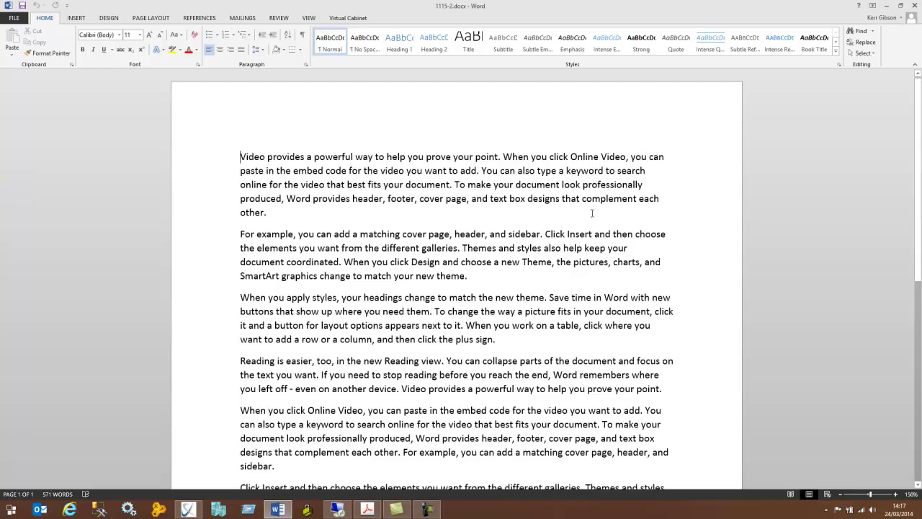
{"action": "left_click_drag", "start_coordinate": [239, 153], "coordinate": [549, 340]}
{"action": "key", "text": "Delete"}
{"action": "key", "text": "Return"}
{"action": "key", "text": "Return"}
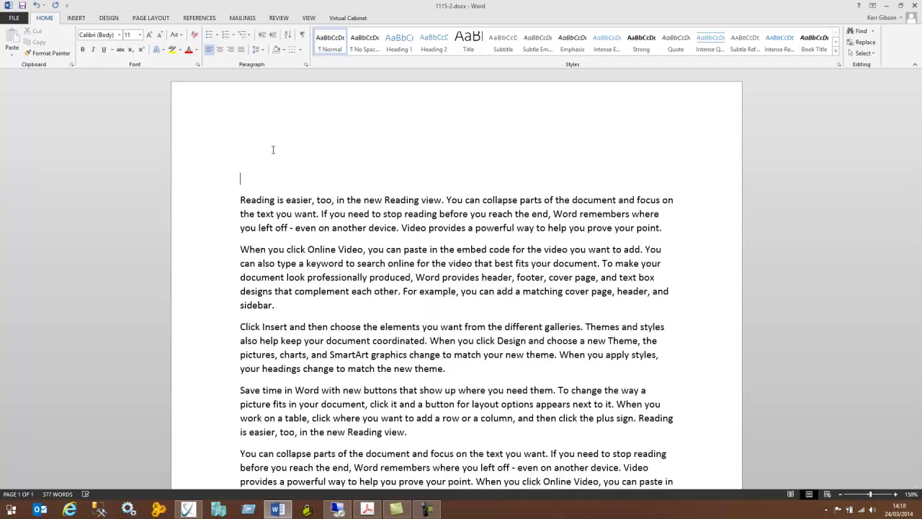
- Enter "Edited version" above the remaining paragraphs, then save and file the document as a new version in Virtual Cabinet
{"action": "type", "text": "ed"}
{"action": "key", "text": "BackSpace"}
{"action": "key", "text": "BackSpace"}
{"action": "type", "text": "edited version"}
{"action": "left_click", "coordinate": [22, 6]}
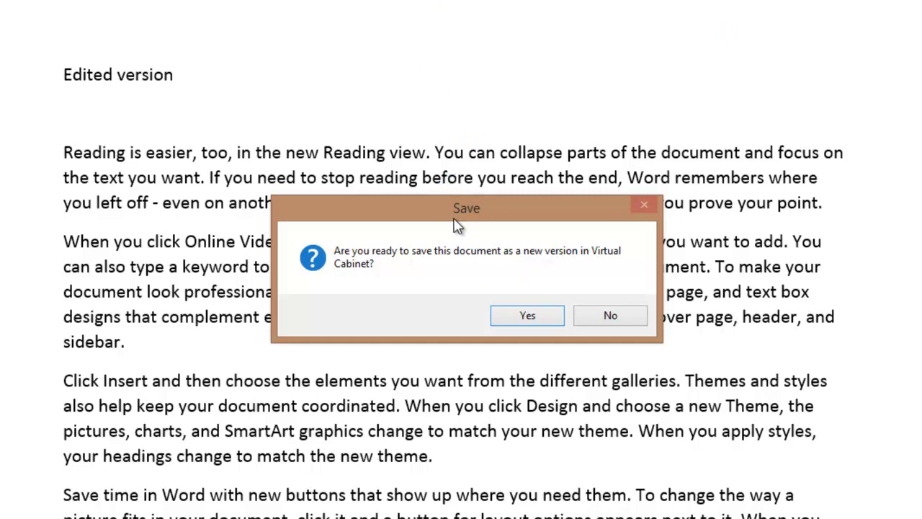
{"action": "left_click", "coordinate": [534, 317]}
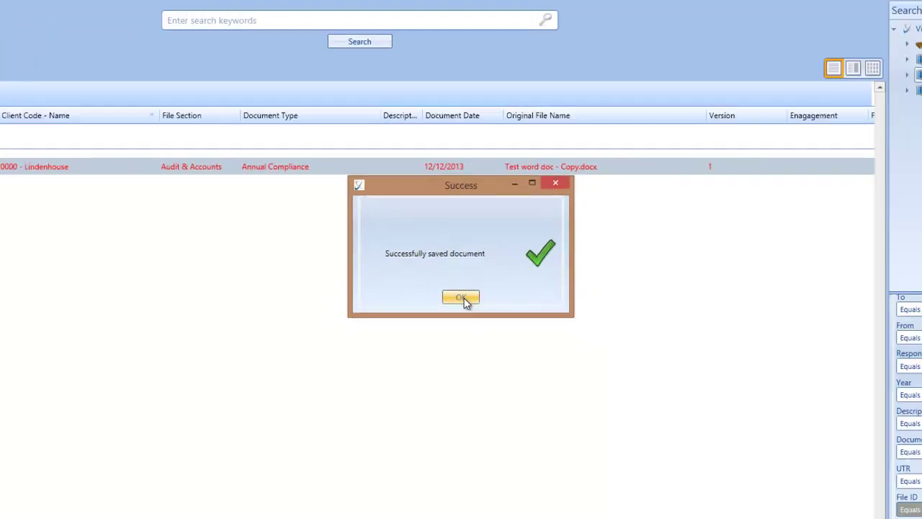
{"action": "left_click", "coordinate": [461, 298]}
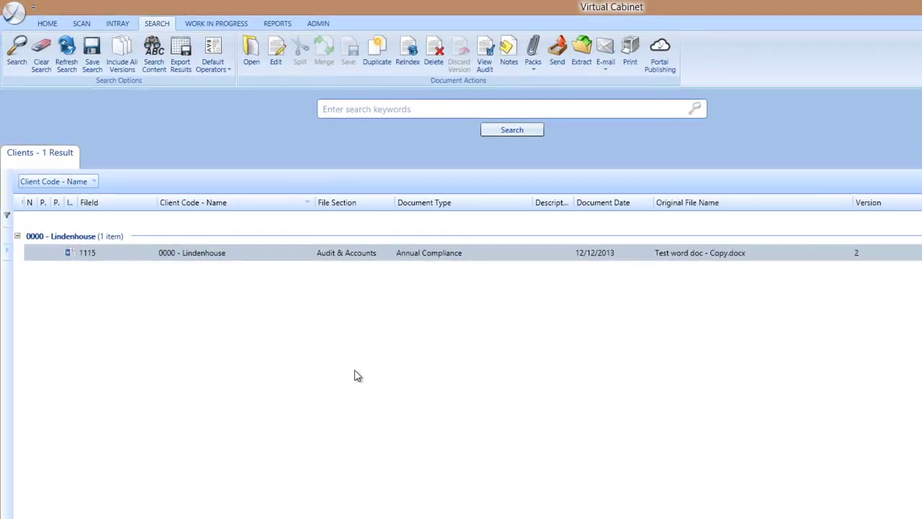
- Include all versions in the refreshed search results and check the entries for versions 1 and 2
{"action": "left_click", "coordinate": [125, 63]}
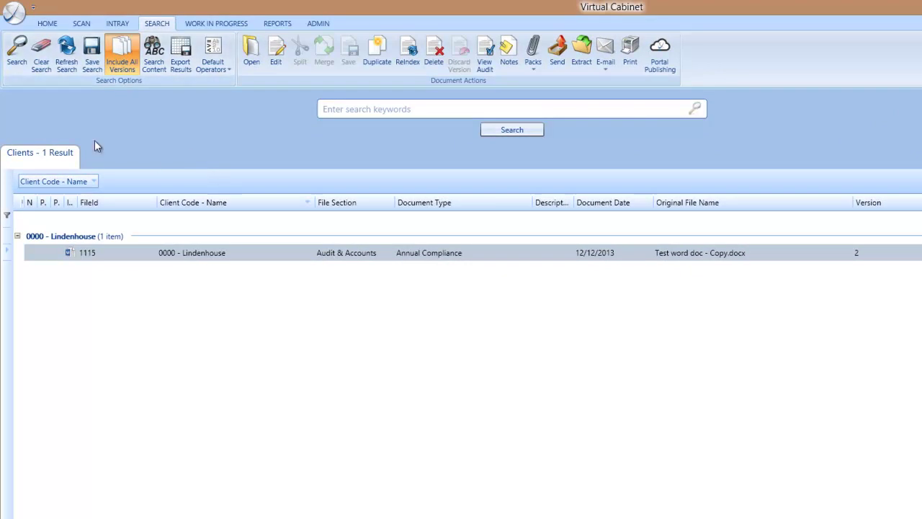
{"action": "left_click", "coordinate": [67, 65]}
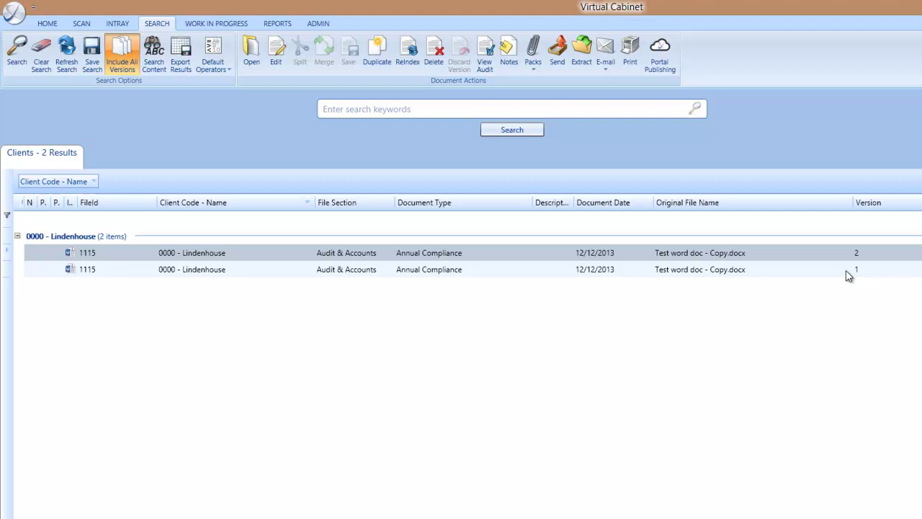
{"action": "left_click", "coordinate": [847, 275]}
{"action": "left_click", "coordinate": [866, 253]}
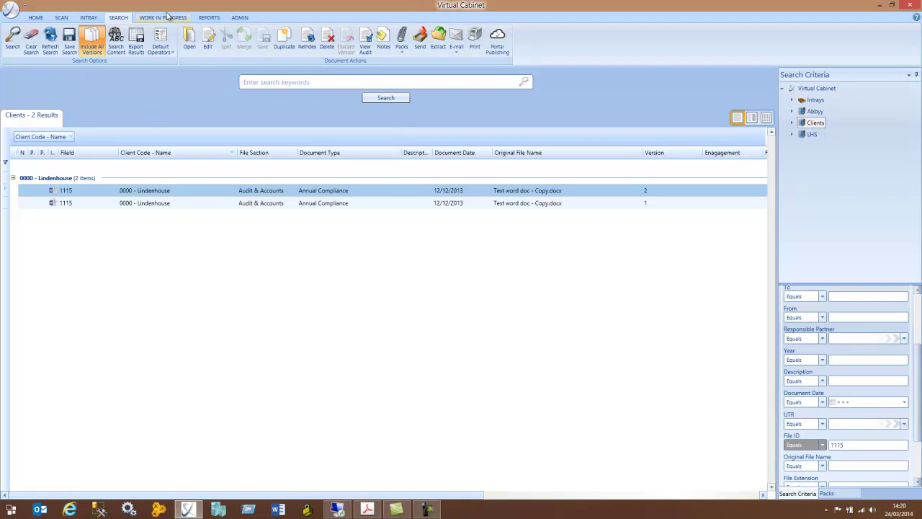
- Limit the search results to the latest version again and open that document for editing
{"action": "left_click", "coordinate": [91, 42]}
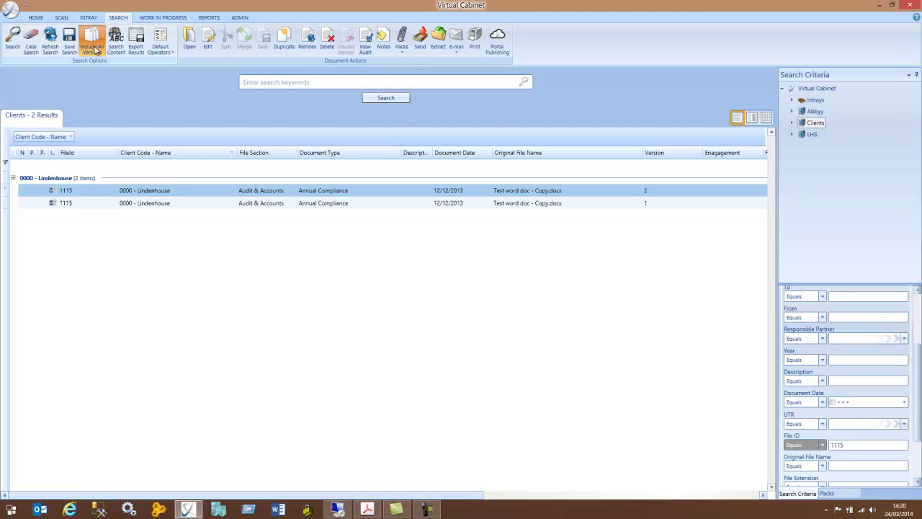
{"action": "left_click", "coordinate": [48, 44]}
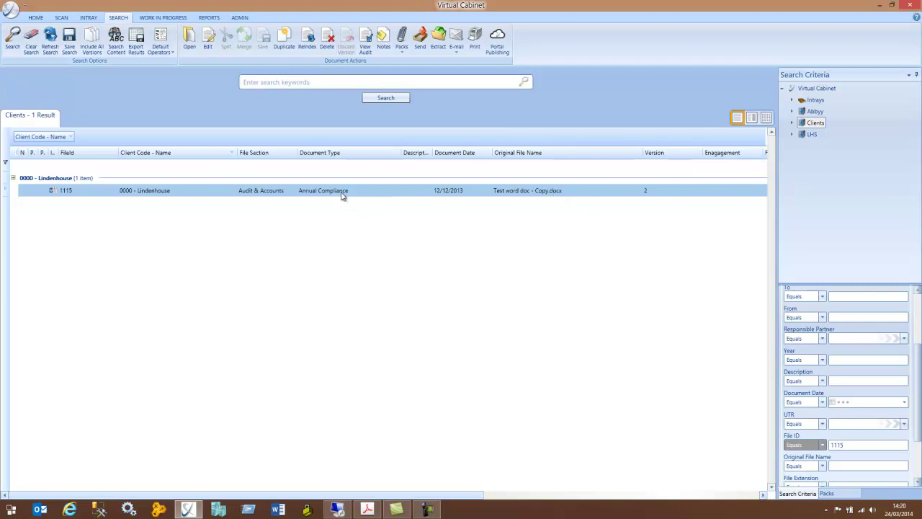
{"action": "left_click", "coordinate": [206, 39]}
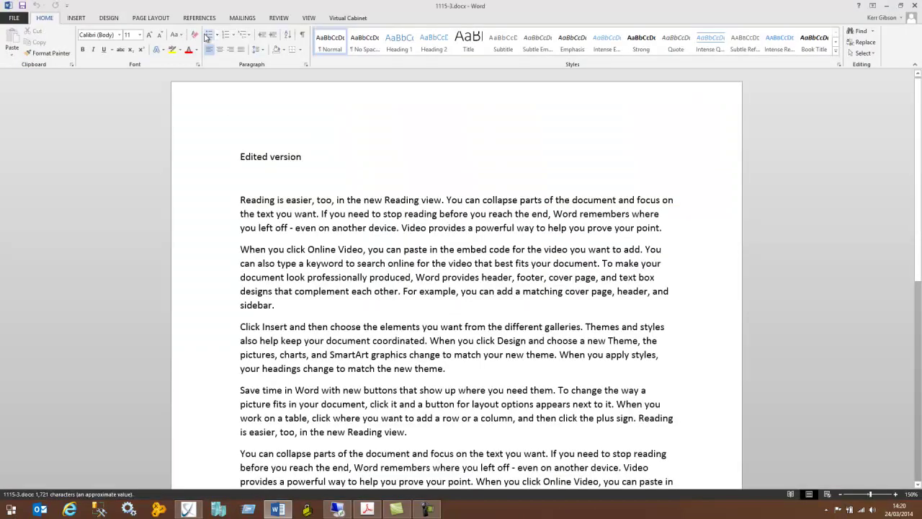
- Replace the four paragraphs below "Edited version" with "Second edit" and save the document without filing it as a new version
{"action": "left_click_drag", "start_coordinate": [243, 180], "coordinate": [604, 447]}
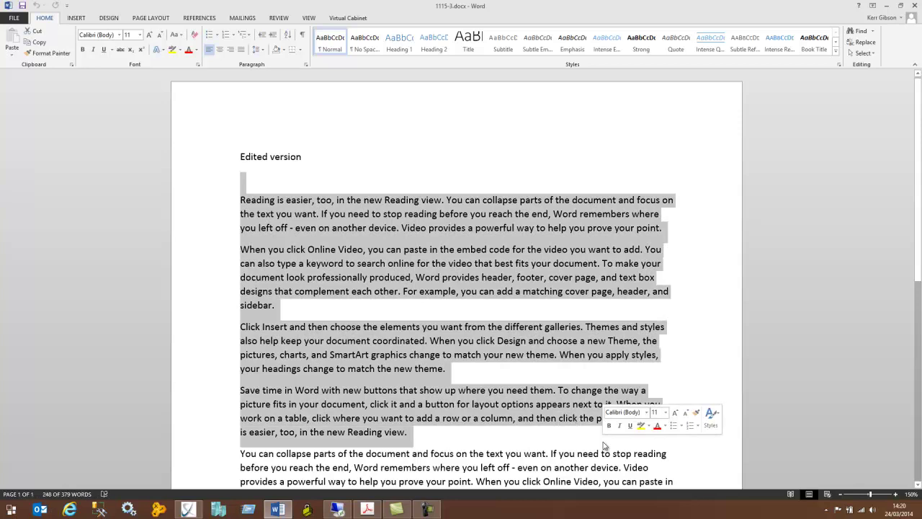
{"action": "type", "text": "Second edSecond ed"}
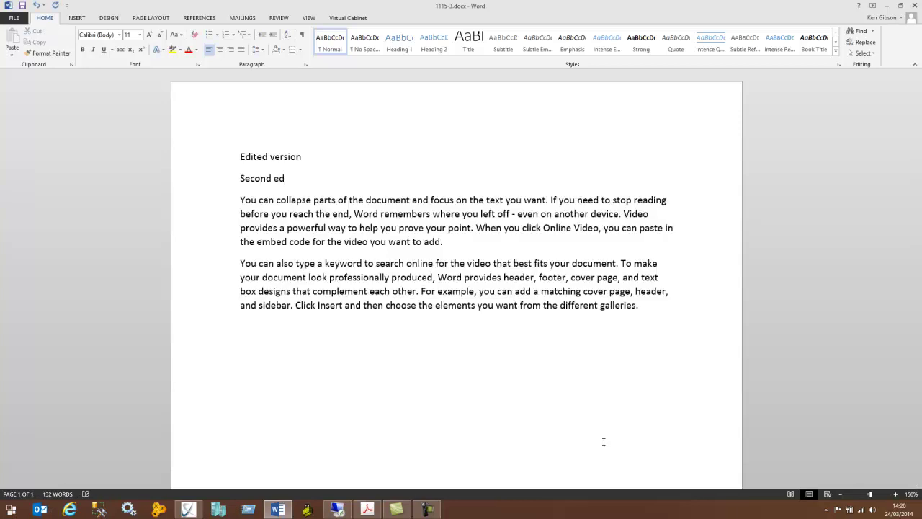
{"action": "type", "text": "it"}
{"action": "left_click", "coordinate": [23, 6]}
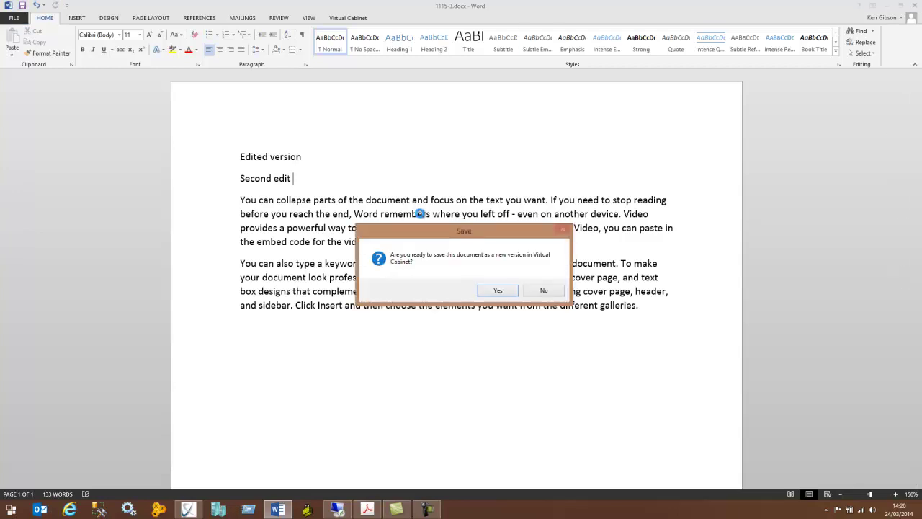
{"action": "left_click_drag", "start_coordinate": [454, 240], "coordinate": [452, 116]}
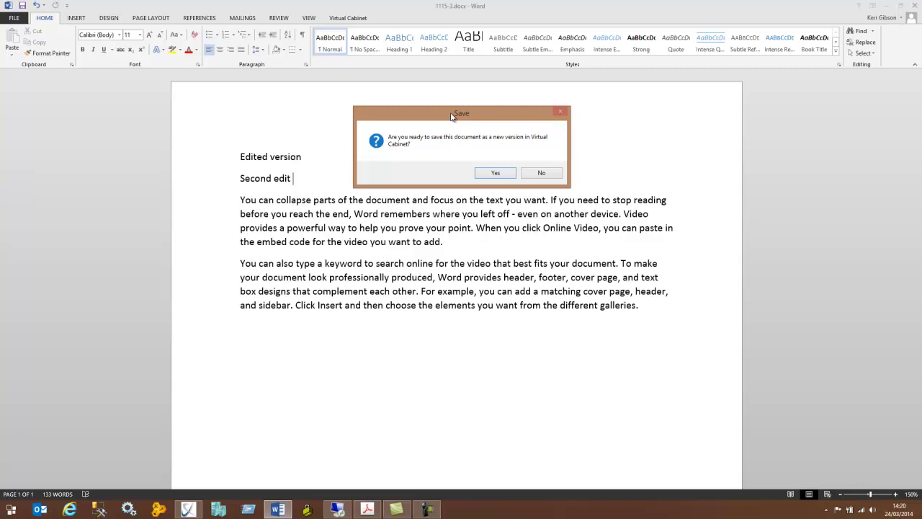
{"action": "left_click", "coordinate": [538, 175]}
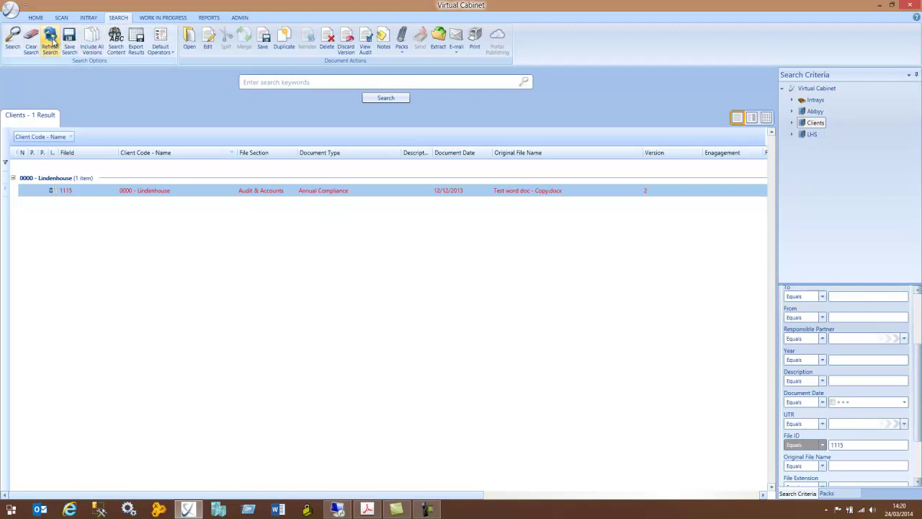
- Clear the search and reopen the Lindenhouse document for editing from the work in progress list
{"action": "left_click", "coordinate": [30, 45]}
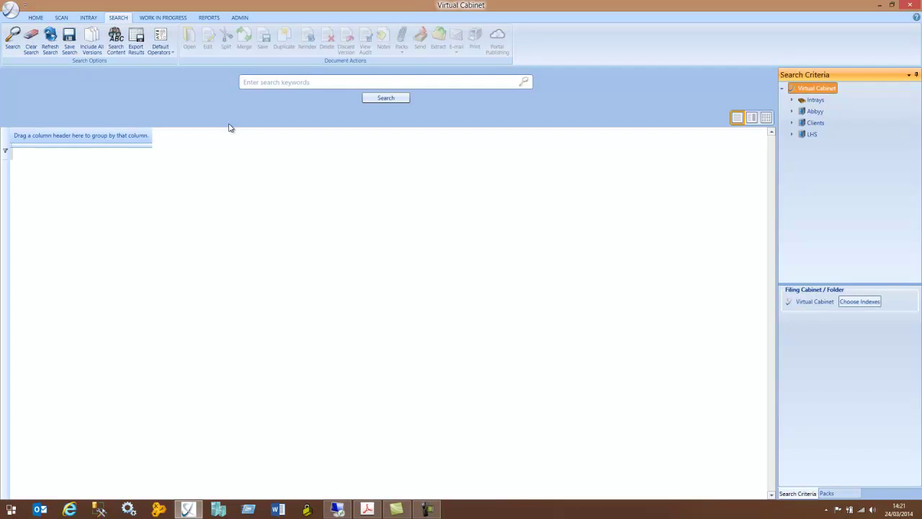
{"action": "left_click", "coordinate": [809, 135]}
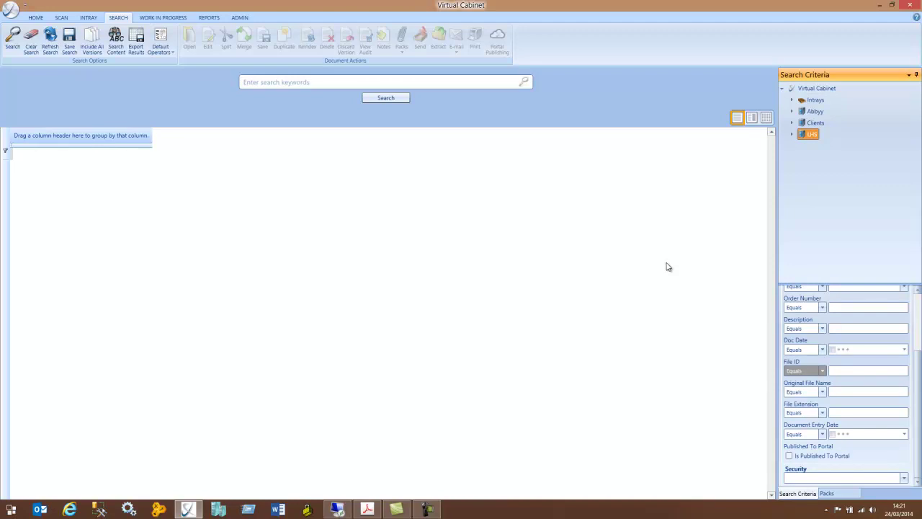
{"action": "left_click", "coordinate": [165, 17]}
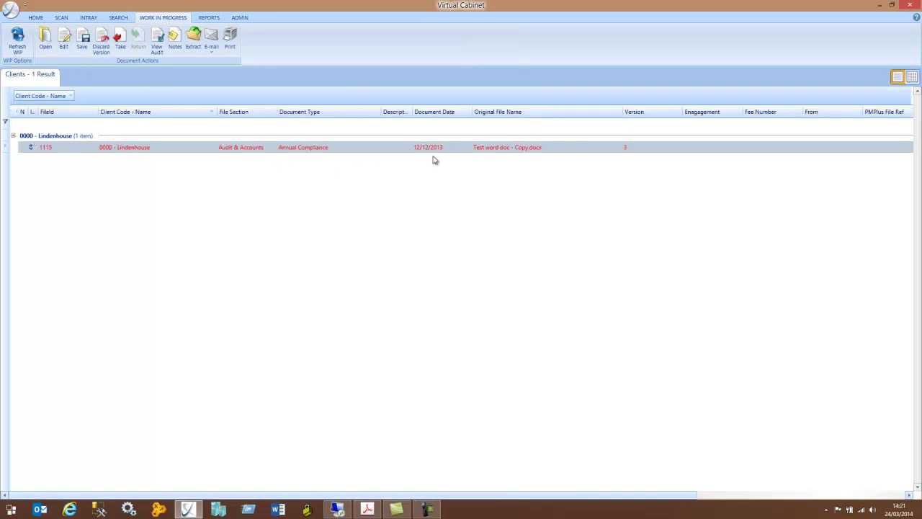
{"action": "left_click", "coordinate": [171, 149]}
{"action": "left_click", "coordinate": [64, 41]}
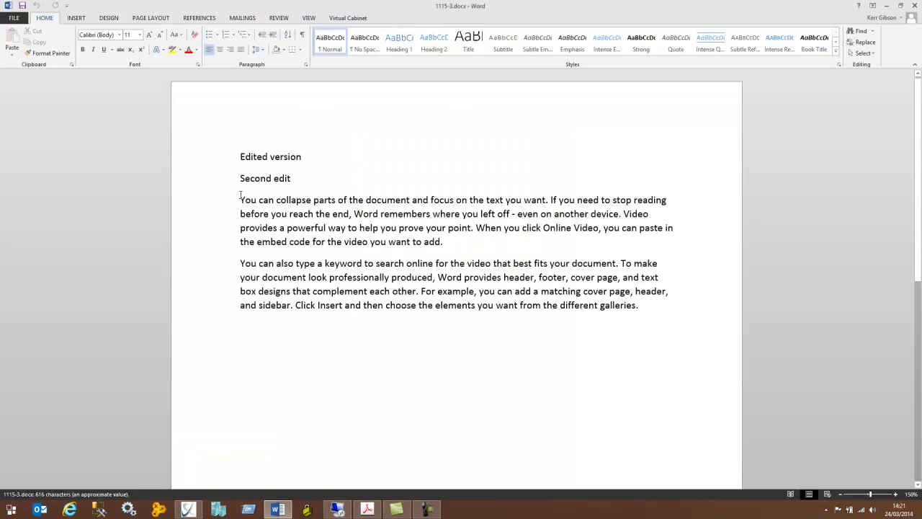
- Replace the two remaining body paragraphs with "Third edit" and save the document as a new version in Virtual Cabinet
{"action": "left_click_drag", "start_coordinate": [240, 195], "coordinate": [560, 336]}
{"action": "key", "text": "Delete"}
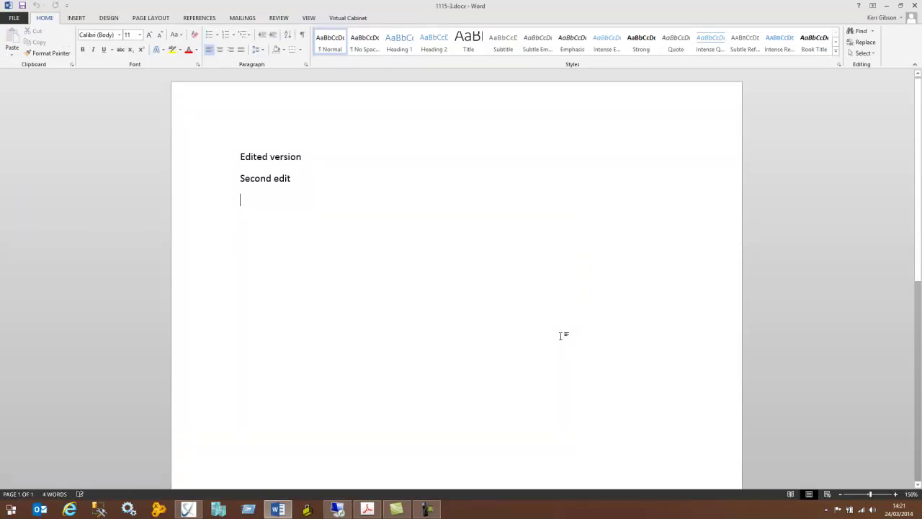
{"action": "type", "text": "third edit"}
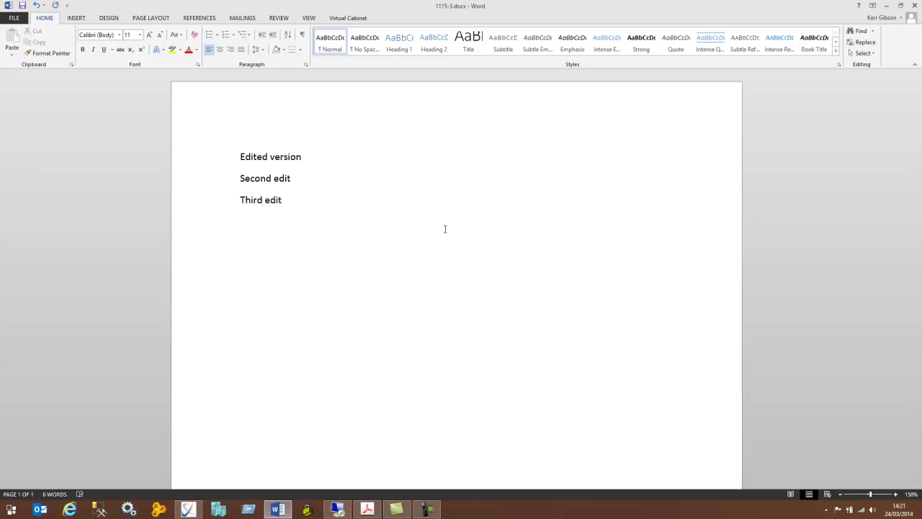
{"action": "left_click", "coordinate": [22, 6]}
{"action": "mouse_move", "coordinate": [919, 5]}
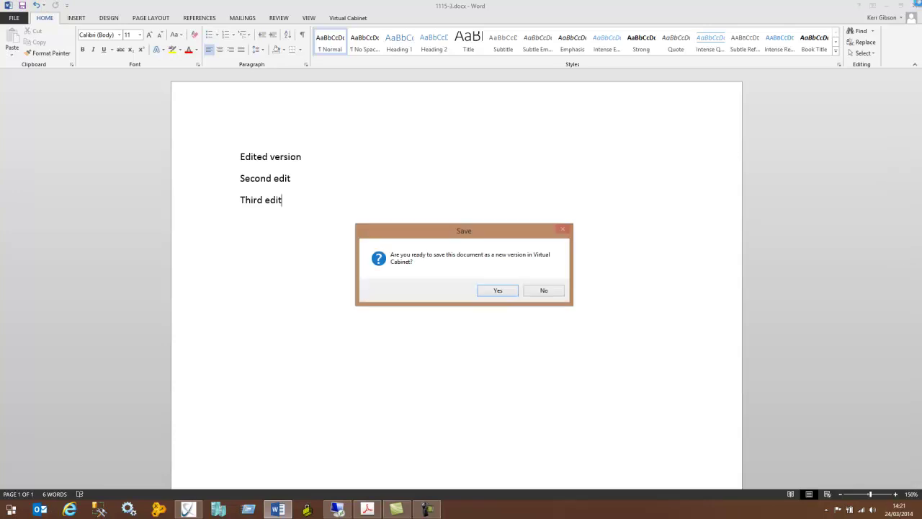
{"action": "left_click_drag", "start_coordinate": [472, 235], "coordinate": [468, 152]}
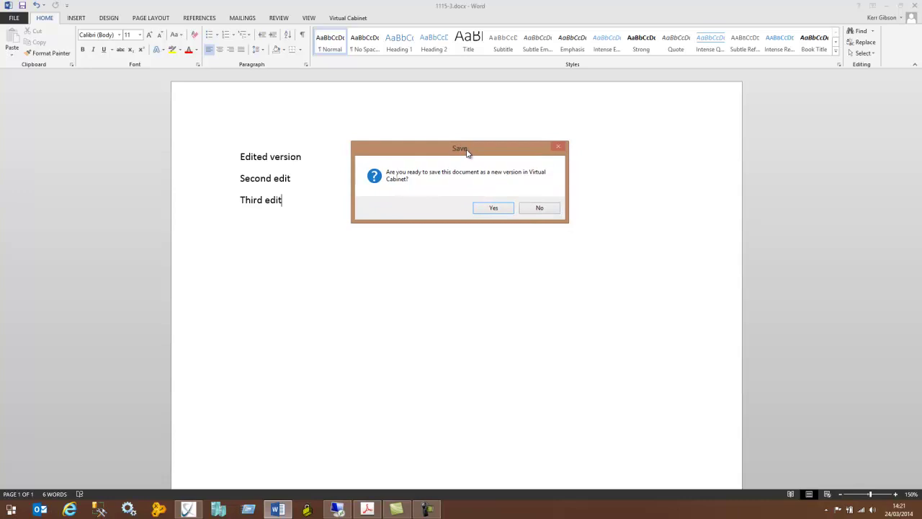
{"action": "left_click", "coordinate": [492, 208]}
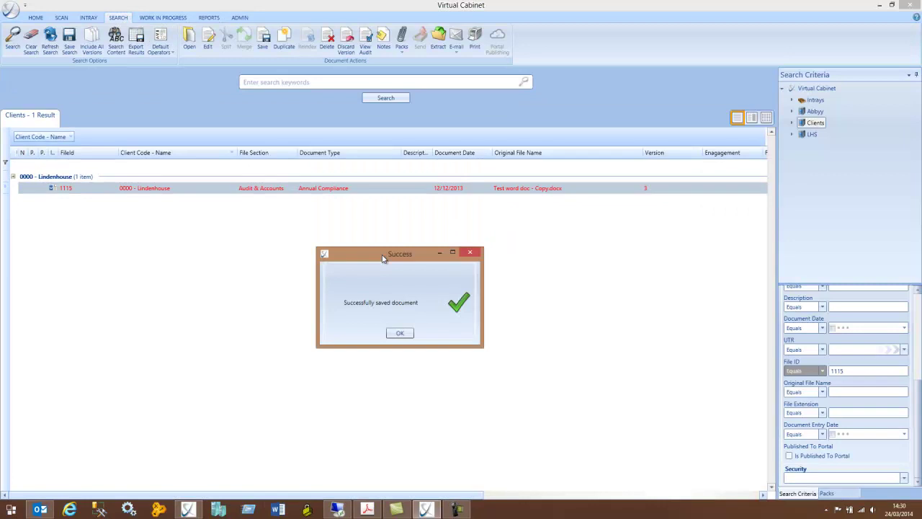
{"action": "left_click", "coordinate": [400, 333]}
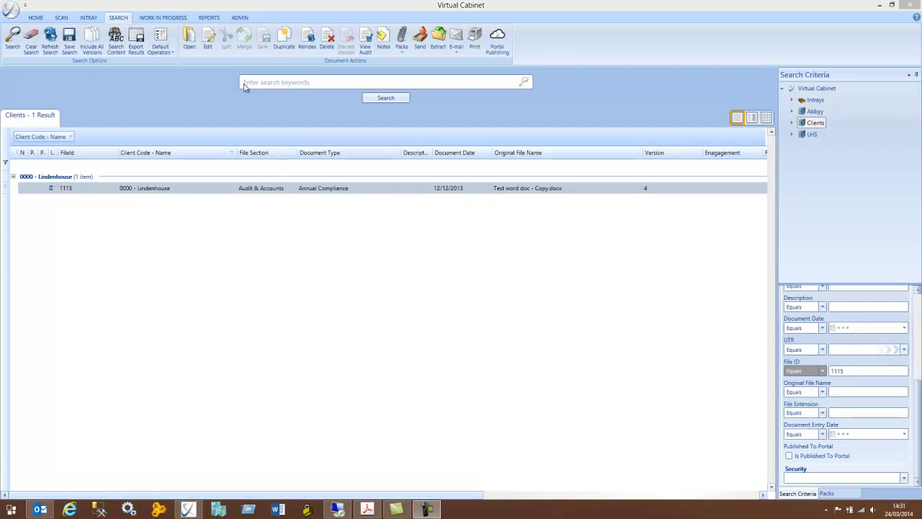
- Include all versions in the search results and check each entry from version 1 to version 4
{"action": "left_click", "coordinate": [91, 46]}
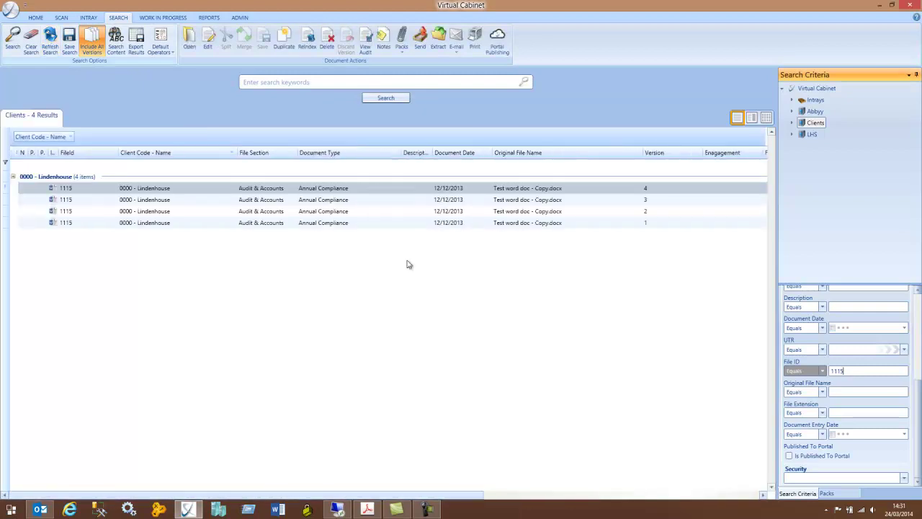
{"action": "left_click", "coordinate": [656, 224]}
{"action": "left_click", "coordinate": [663, 211]}
{"action": "left_click", "coordinate": [665, 201]}
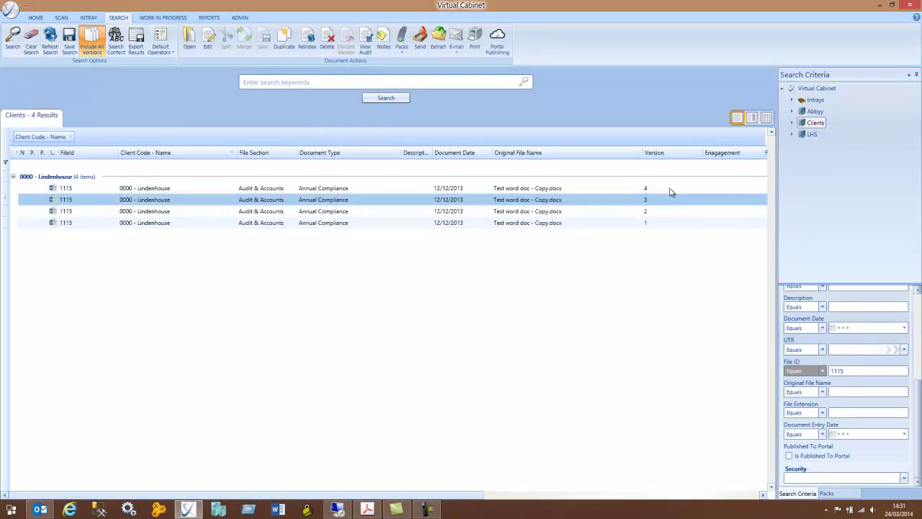
{"action": "left_click", "coordinate": [670, 190]}
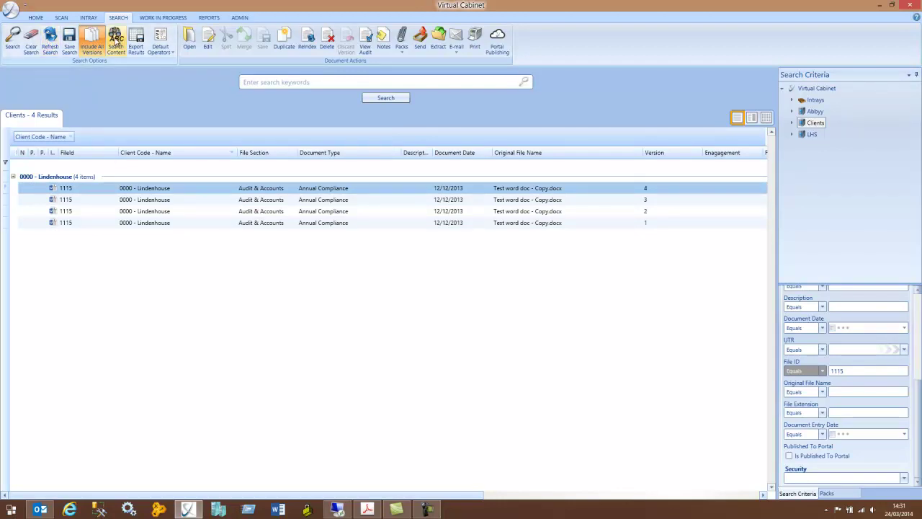
- Show only the latest version in the refreshed search results and open version 4 for editing
{"action": "left_click", "coordinate": [92, 42]}
{"action": "left_click", "coordinate": [50, 41]}
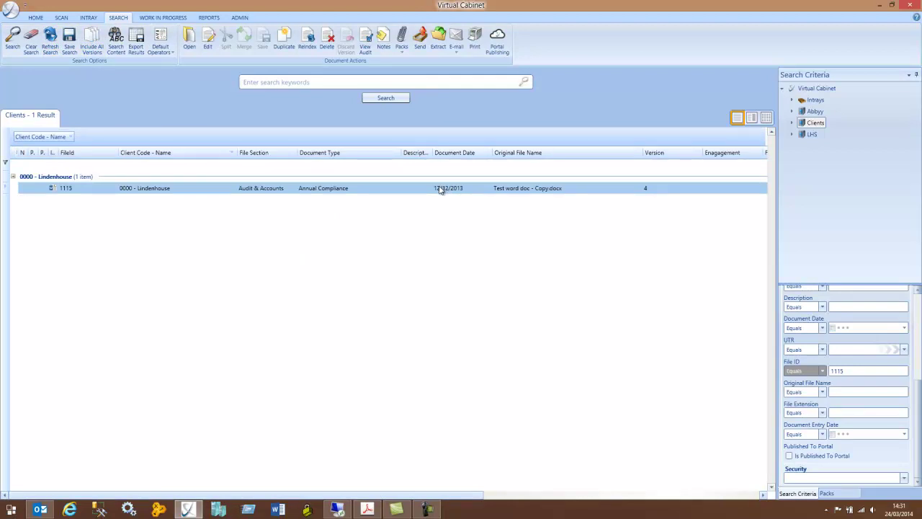
{"action": "left_click", "coordinate": [208, 40]}
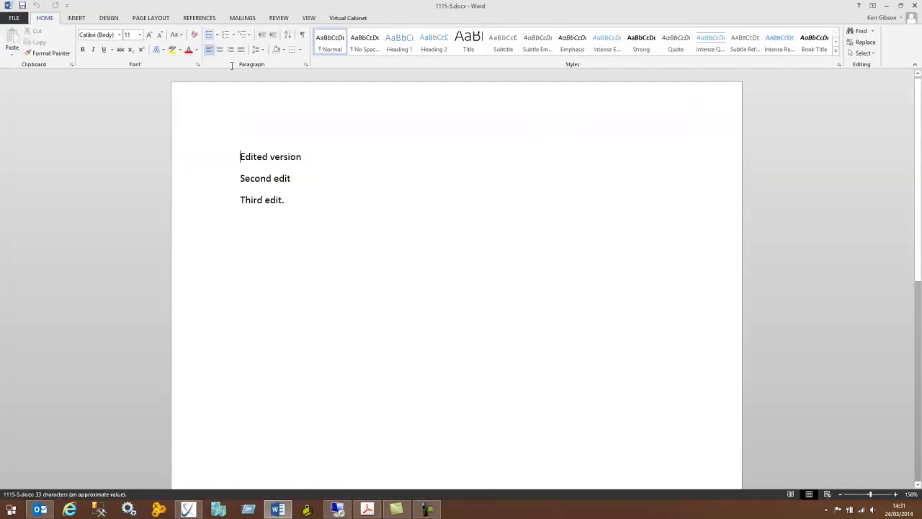
- Add "Fourth edit" below the "Third edit." line, save the document and decline filing it as a new version
{"action": "left_click", "coordinate": [298, 195]}
{"action": "key", "text": "Return"}
{"action": "key", "text": "Return"}
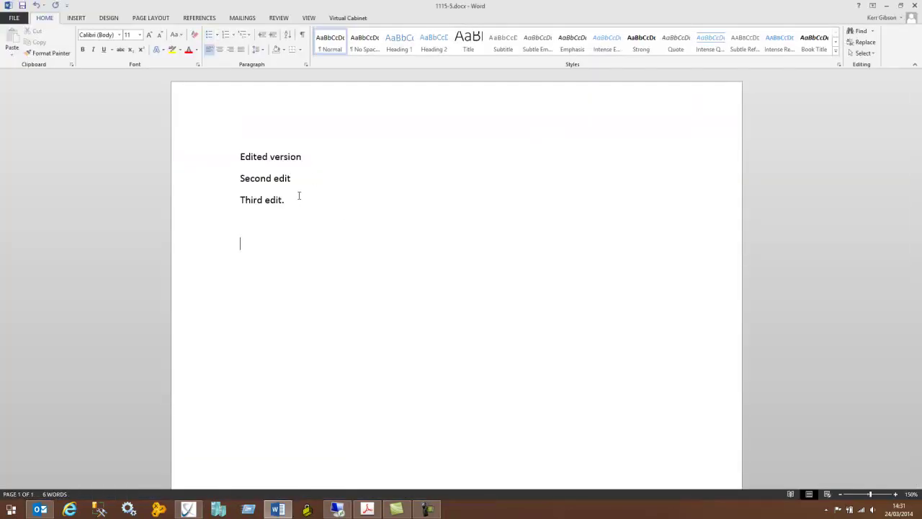
{"action": "type", "text": "fourth edit"}
{"action": "key", "text": "ctrl+s"}
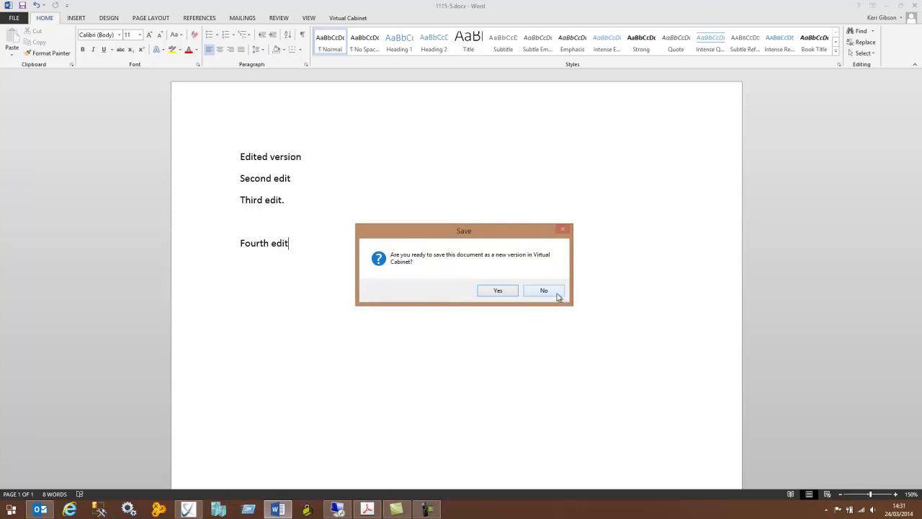
{"action": "left_click", "coordinate": [554, 292]}
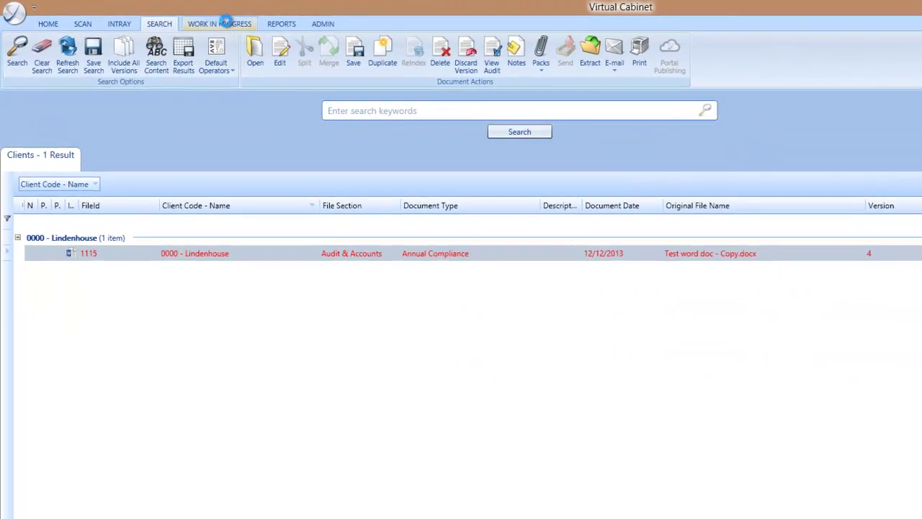
- Discard the work-in-progress version 5 of Test word doc - Copy.docx, confirming the deletion, and refresh the document search results
{"action": "left_click", "coordinate": [224, 24]}
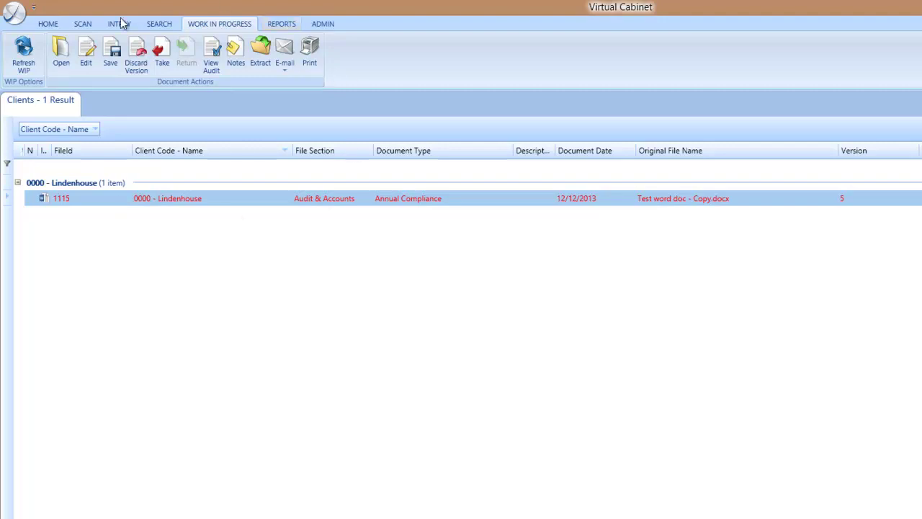
{"action": "left_click", "coordinate": [137, 65]}
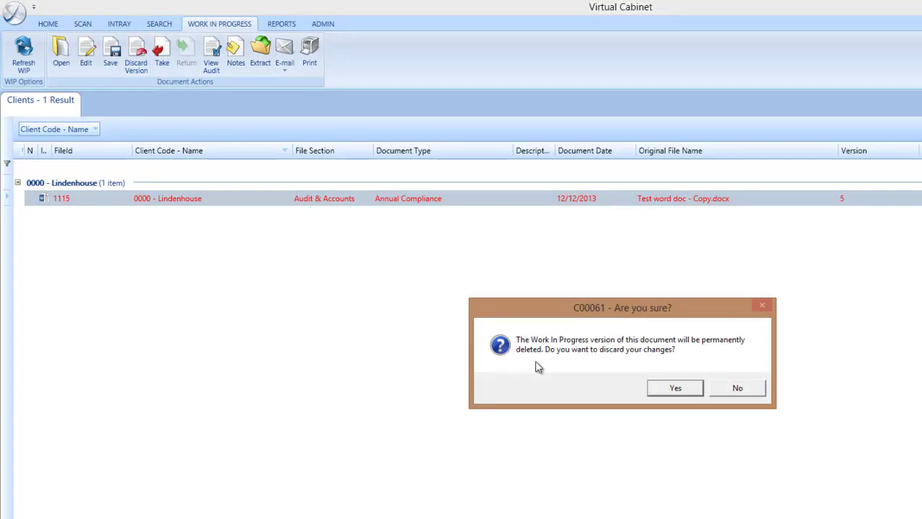
{"action": "left_click_drag", "start_coordinate": [644, 311], "coordinate": [634, 258]}
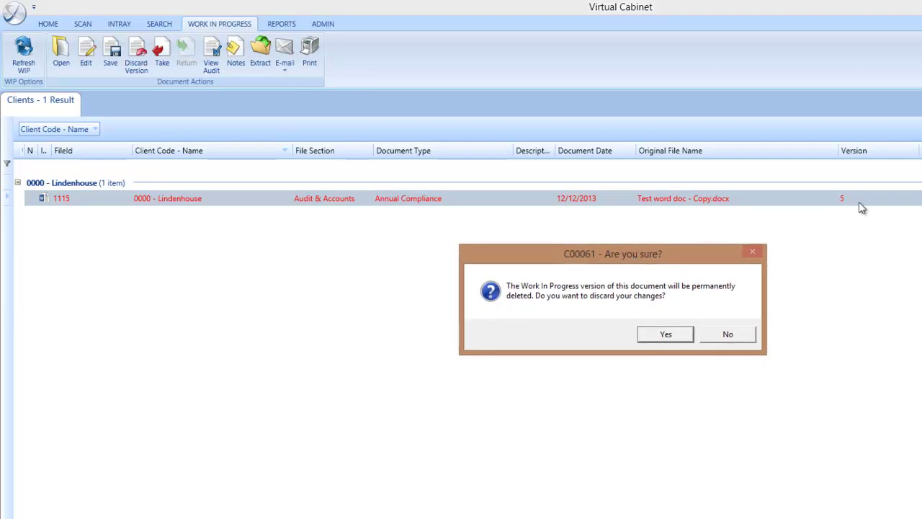
{"action": "left_click", "coordinate": [677, 334]}
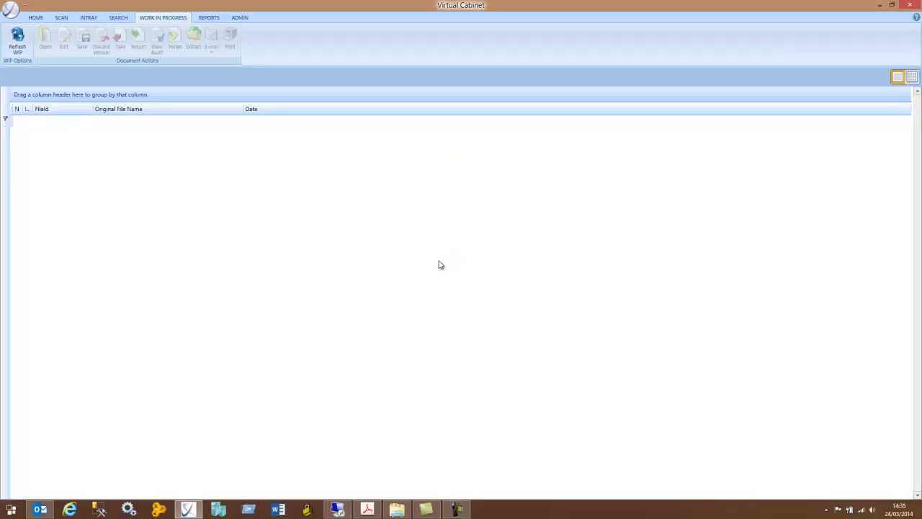
{"action": "left_click", "coordinate": [125, 18]}
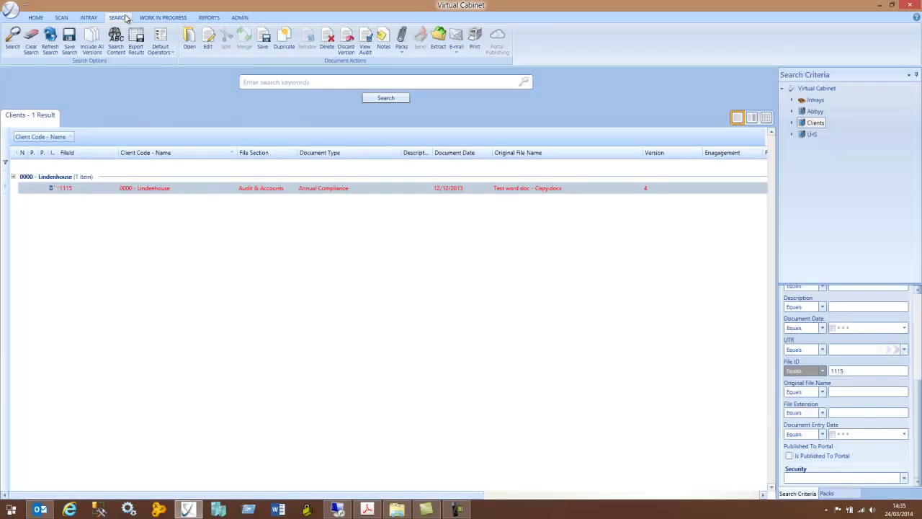
{"action": "left_click", "coordinate": [50, 39]}
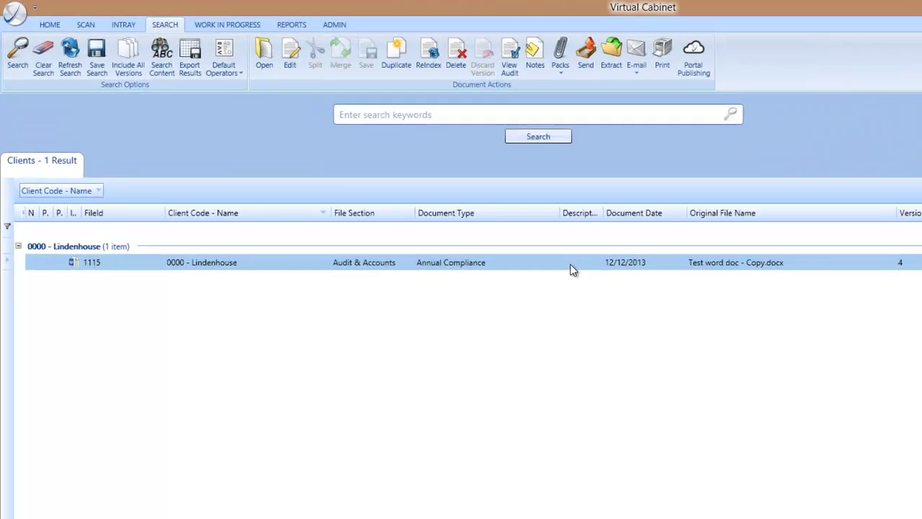
- Duplicate version 4 of Test word doc - Copy.docx to the intray and select the new copy there
{"action": "left_click", "coordinate": [404, 56]}
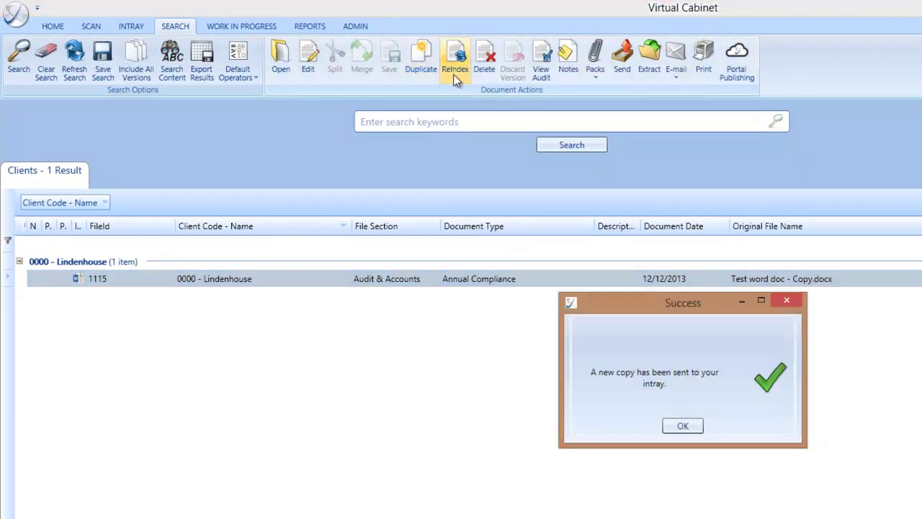
{"action": "left_click", "coordinate": [683, 425]}
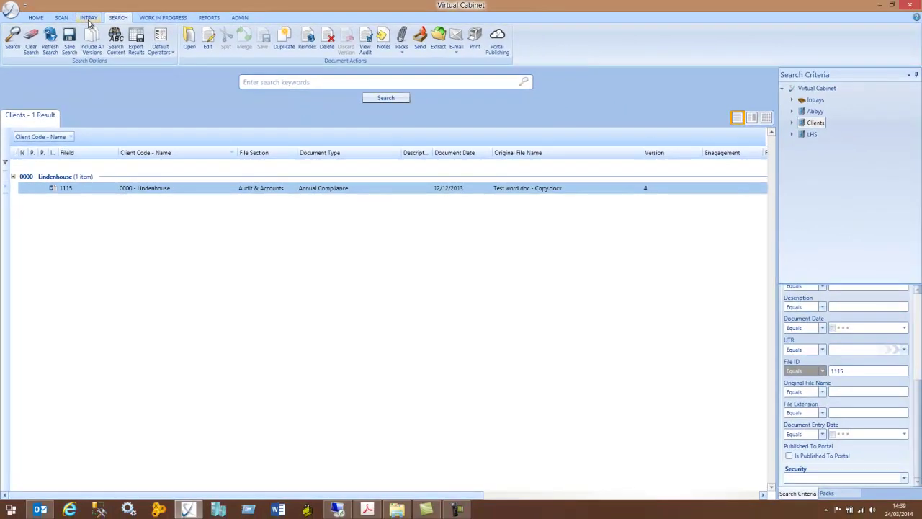
{"action": "left_click", "coordinate": [89, 18]}
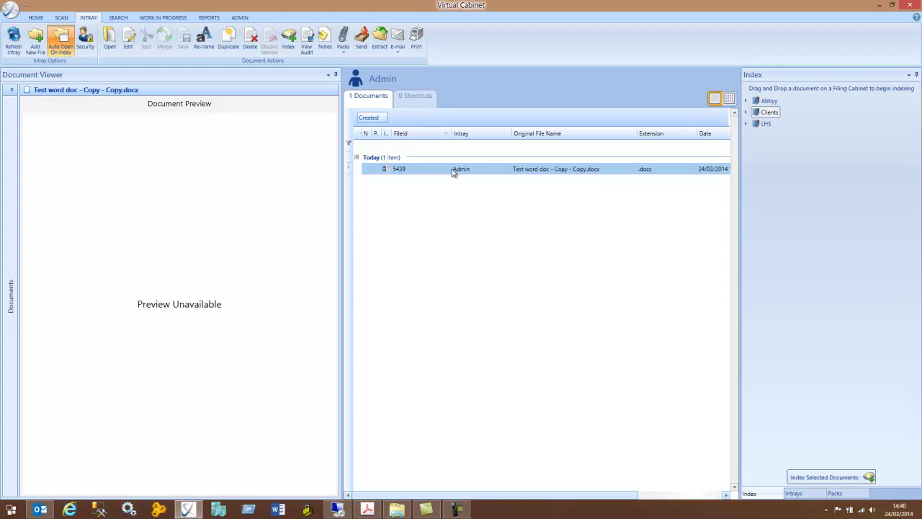
{"action": "left_click", "coordinate": [453, 170]}
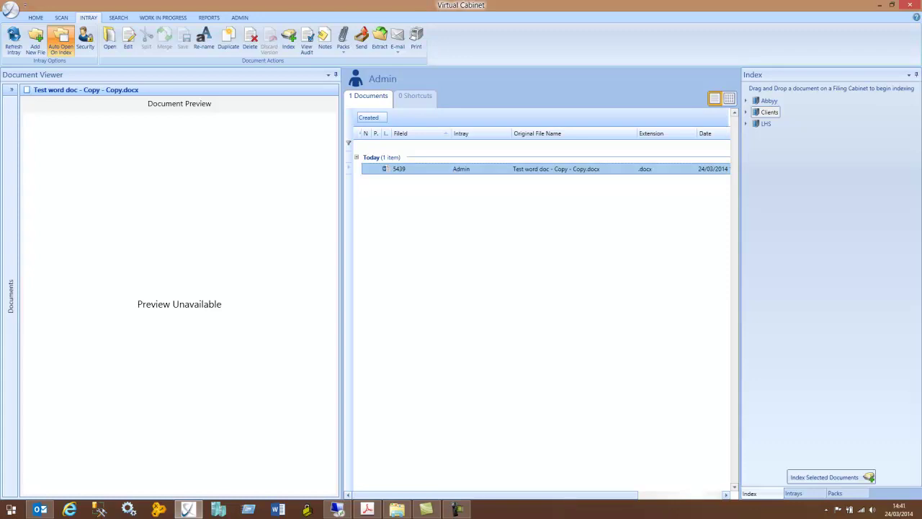